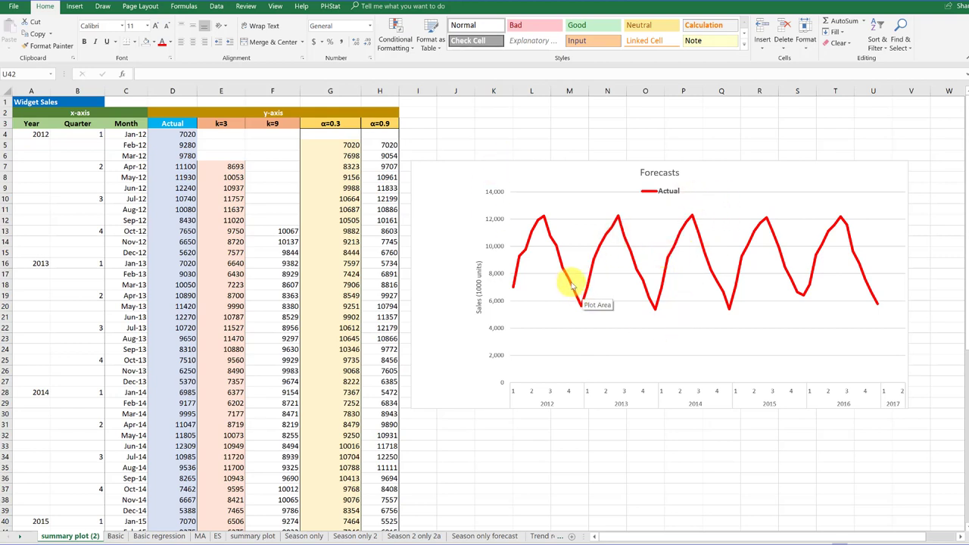
Open the Select Data source settings for the Forecasts chart
{"action": "mouse_move", "coordinate": [570, 280]}
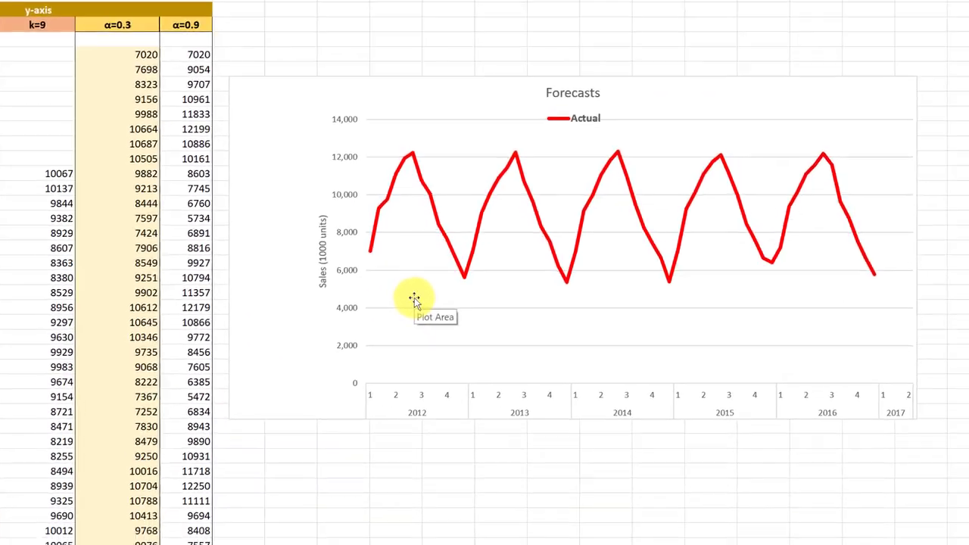
{"action": "left_click", "coordinate": [414, 297]}
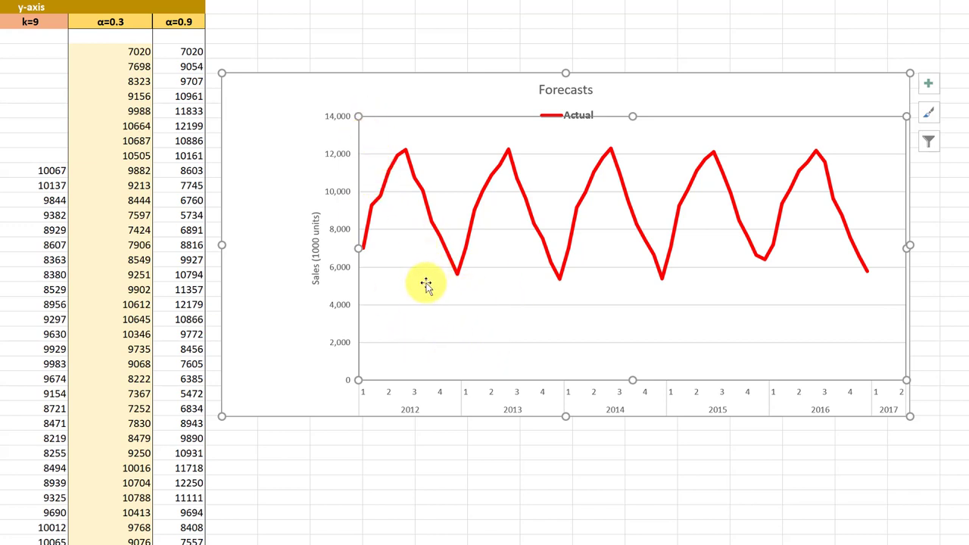
{"action": "right_click", "coordinate": [426, 286]}
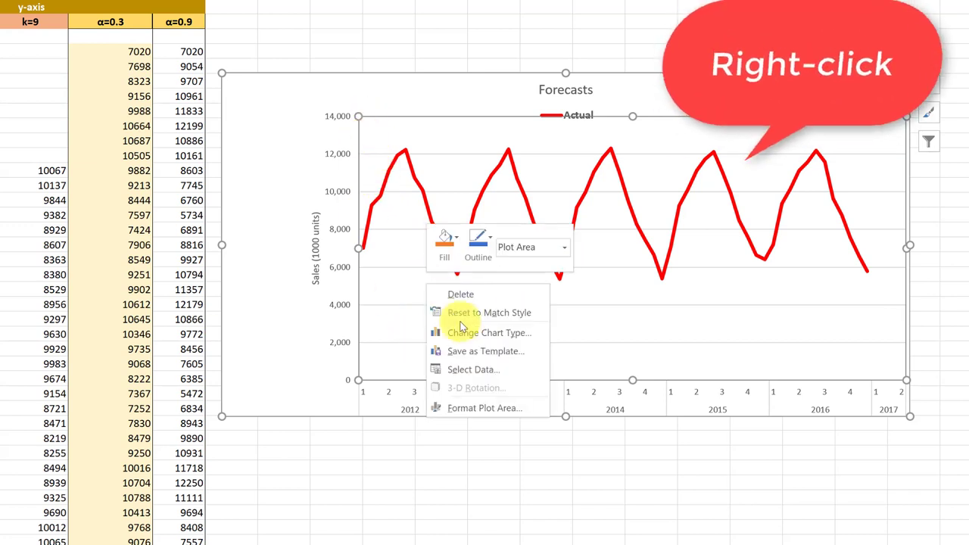
{"action": "left_click", "coordinate": [472, 370]}
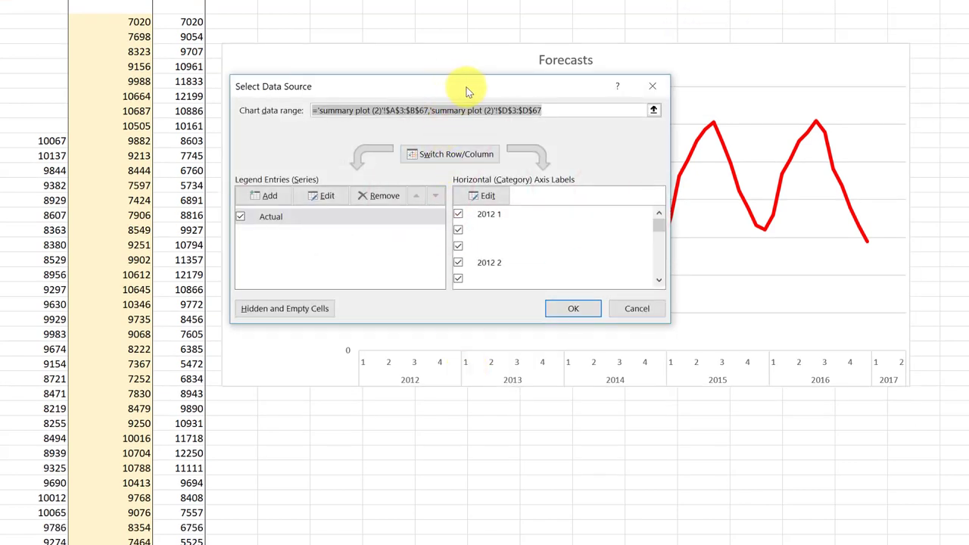
{"action": "left_click_drag", "start_coordinate": [466, 87], "coordinate": [484, 80]}
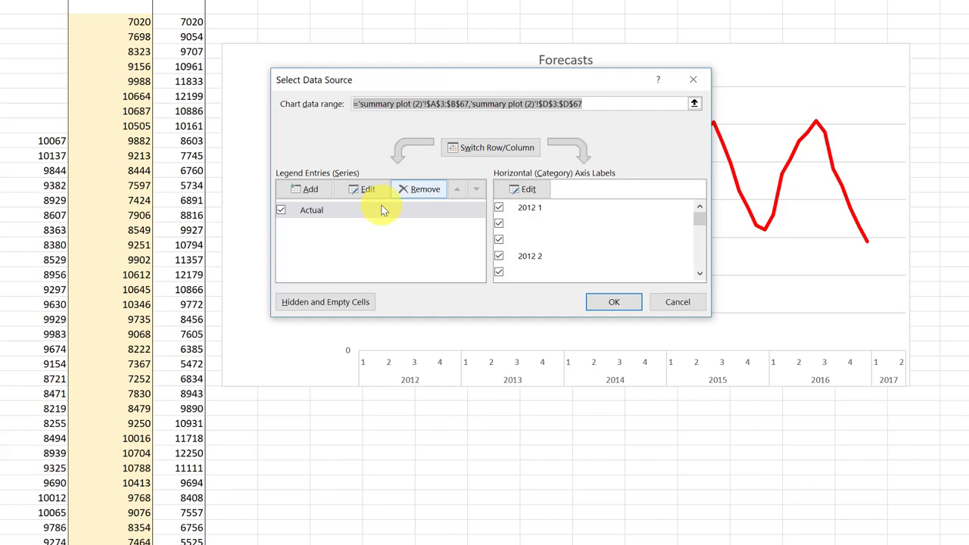
Add a k=3 series named from E3 with values E4:E64
{"action": "left_click", "coordinate": [304, 191]}
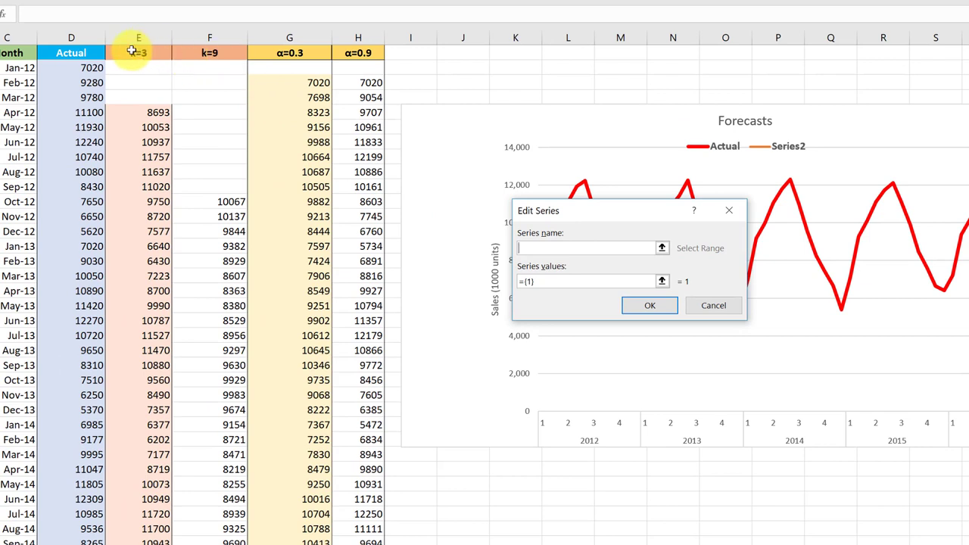
{"action": "left_click", "coordinate": [132, 53]}
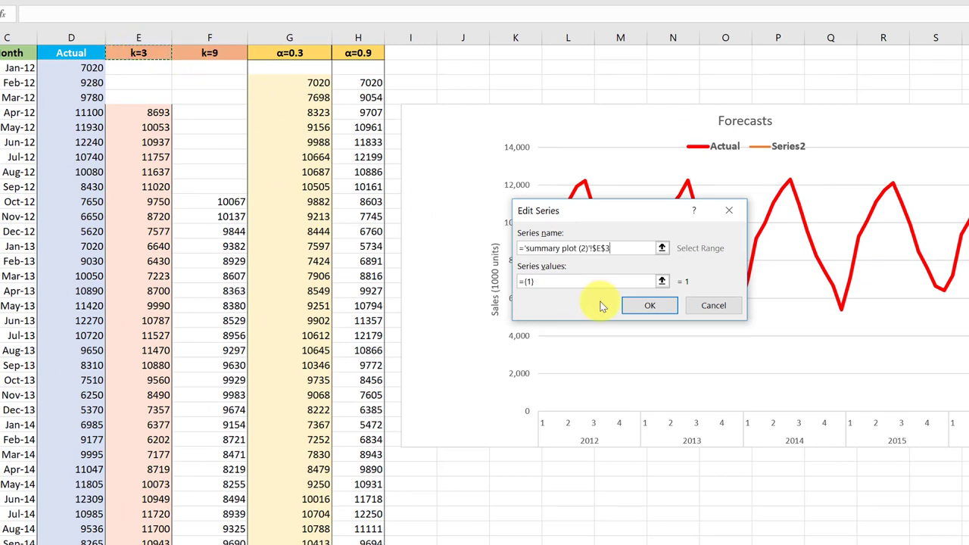
{"action": "left_click_drag", "start_coordinate": [560, 281], "coordinate": [525, 284]}
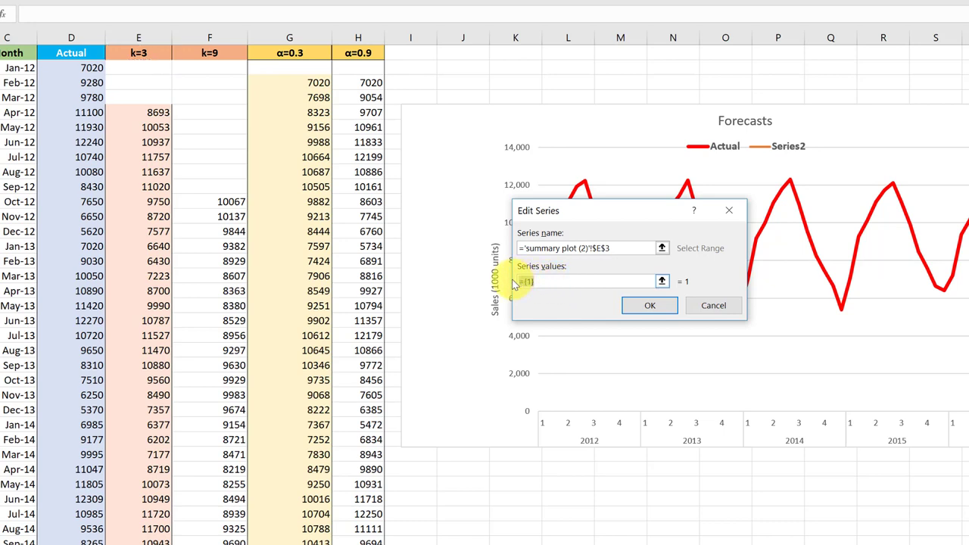
{"action": "key", "text": "BackSpace"}
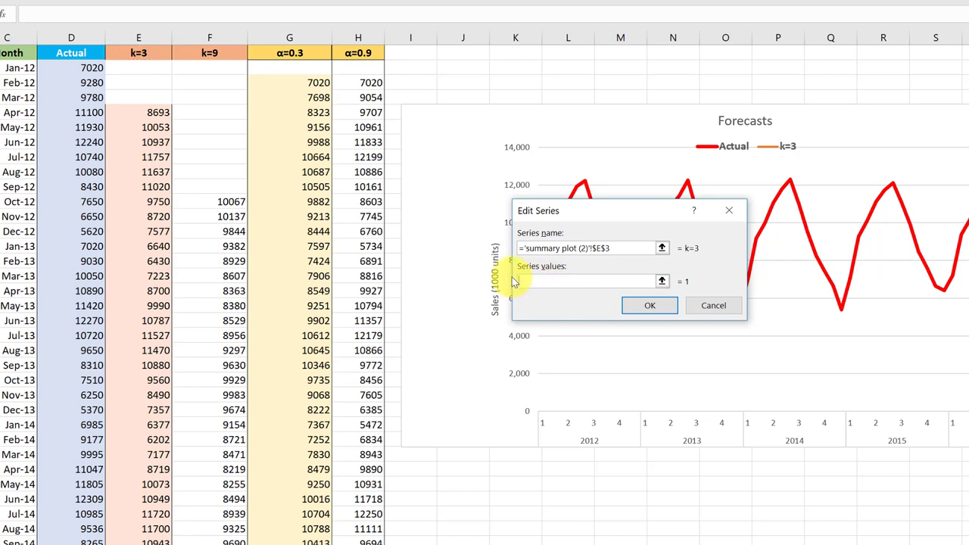
{"action": "left_click", "coordinate": [140, 70]}
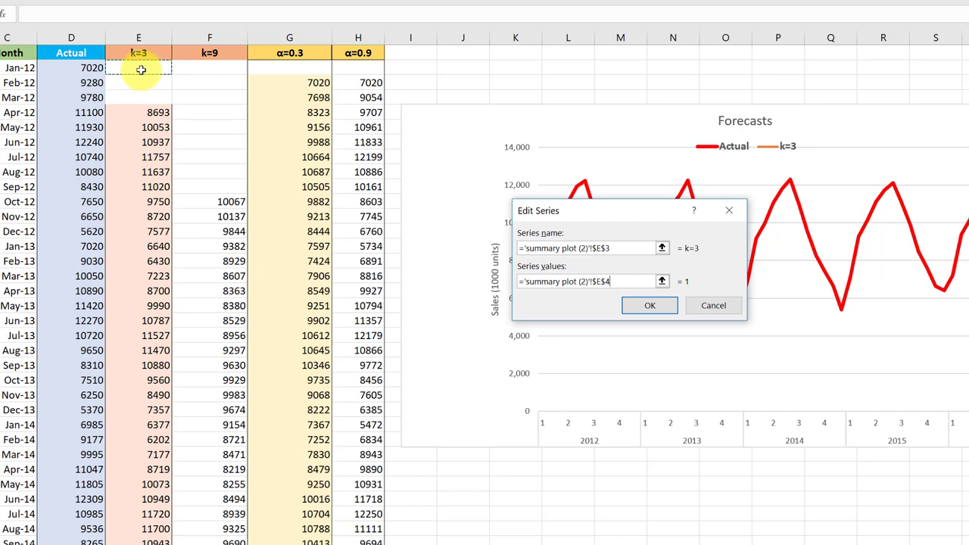
{"action": "left_click_drag", "start_coordinate": [140, 70], "coordinate": [147, 544]}
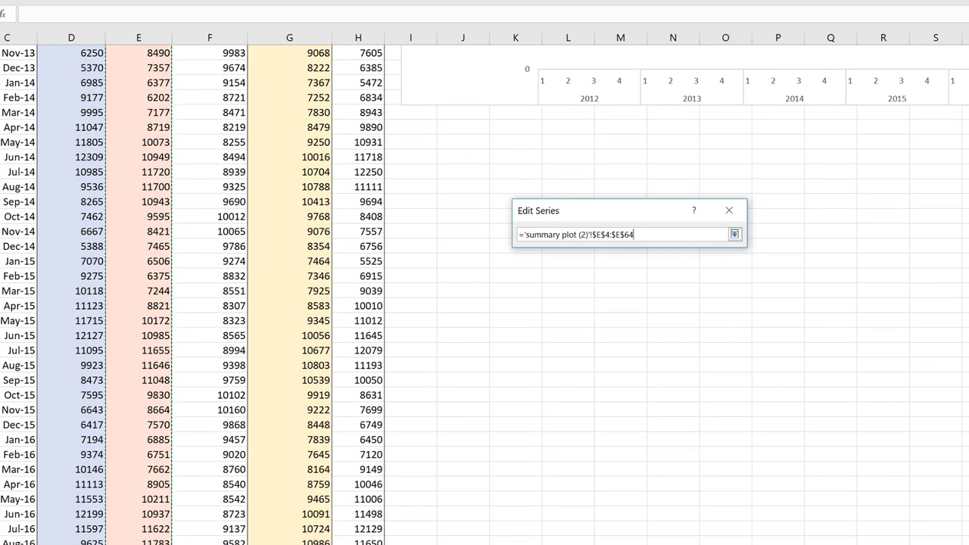
{"action": "key", "text": "Return"}
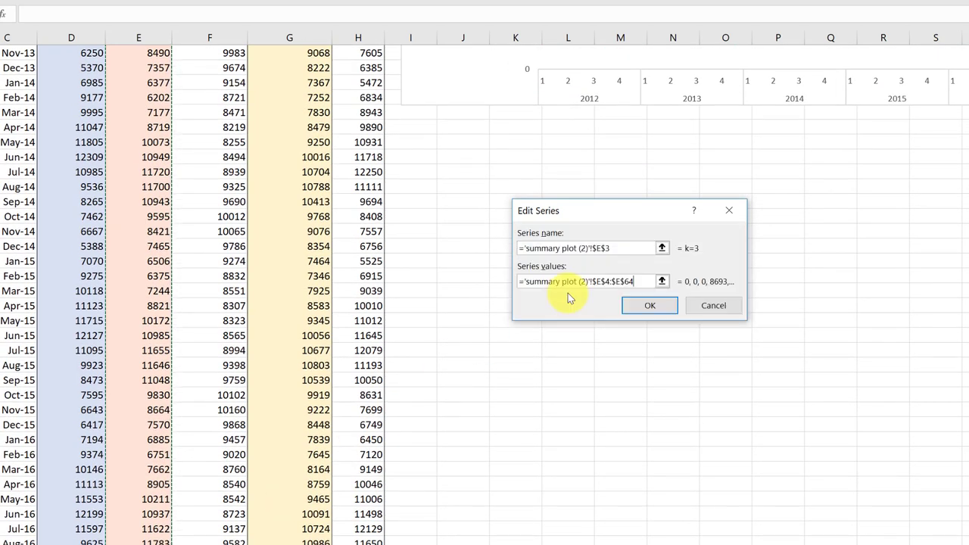
{"action": "left_click", "coordinate": [639, 306]}
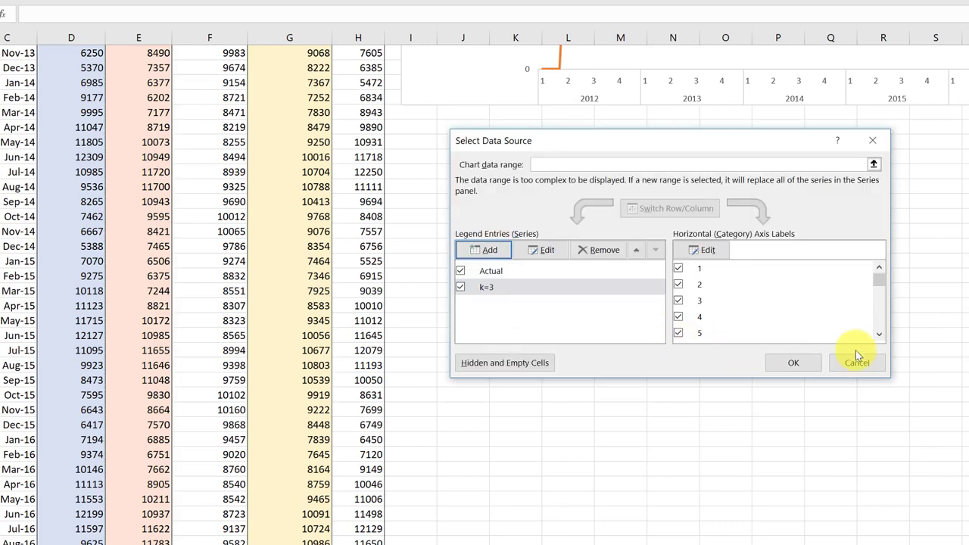
{"action": "left_click", "coordinate": [800, 362]}
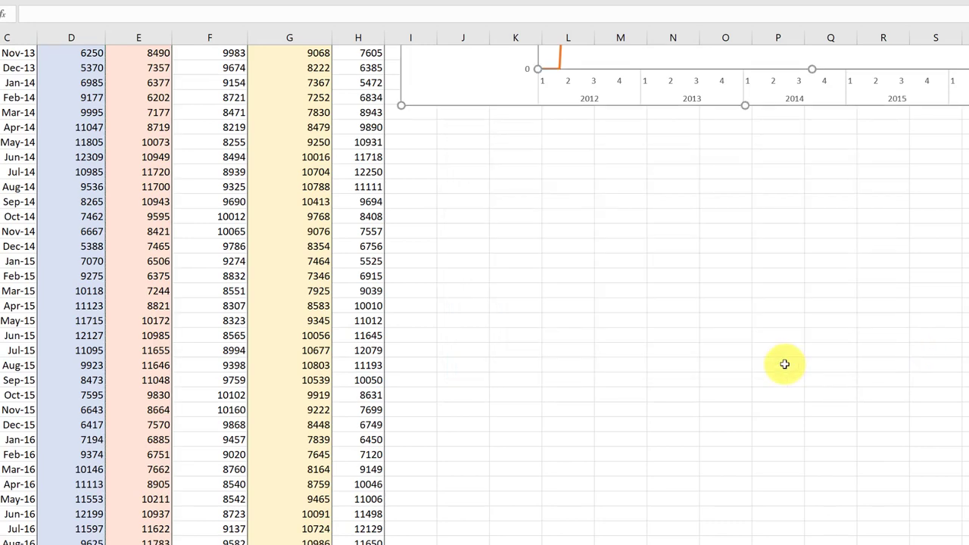
{"action": "scroll", "coordinate": [785, 363], "scroll_direction": "up", "scroll_amount": 5}
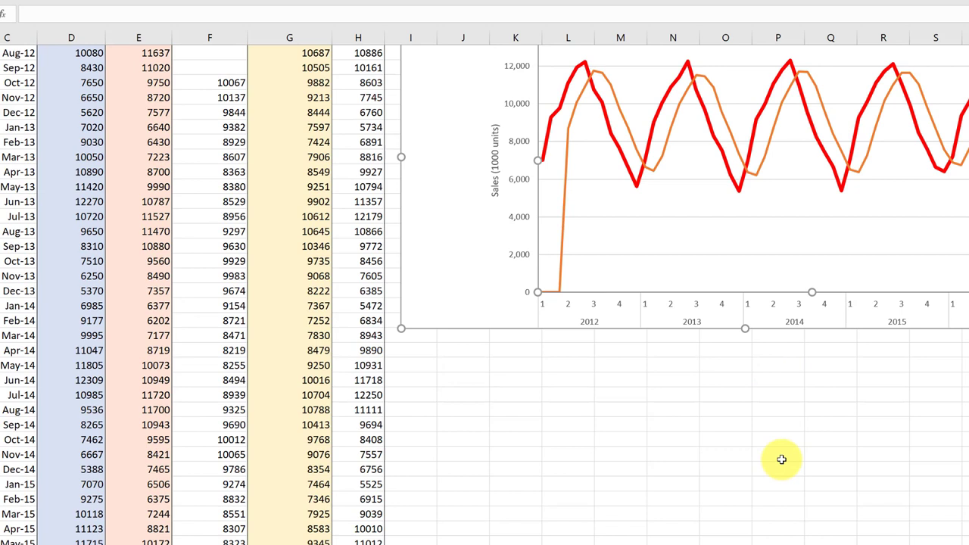
{"action": "scroll", "coordinate": [781, 459], "scroll_direction": "up", "scroll_amount": 1}
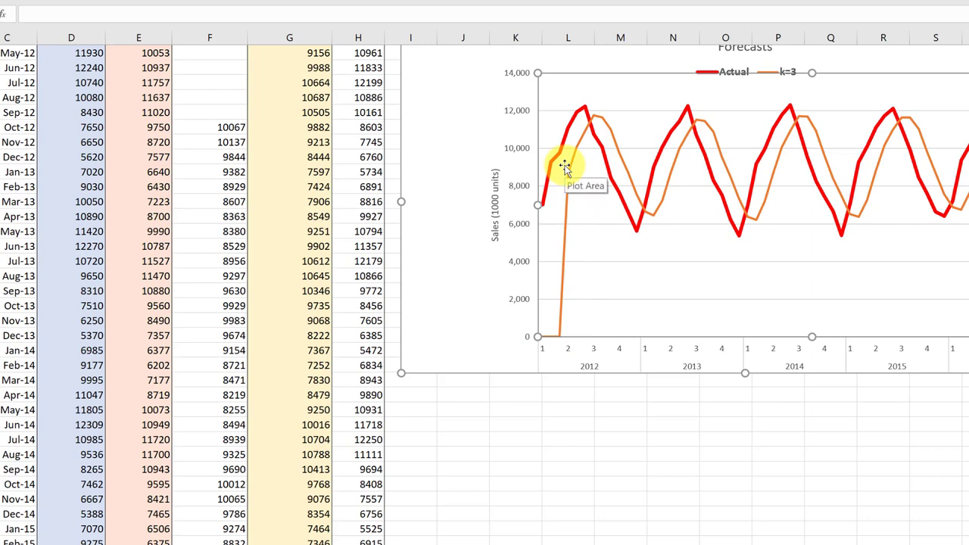
{"action": "scroll", "coordinate": [564, 167], "scroll_direction": "up", "scroll_amount": 2}
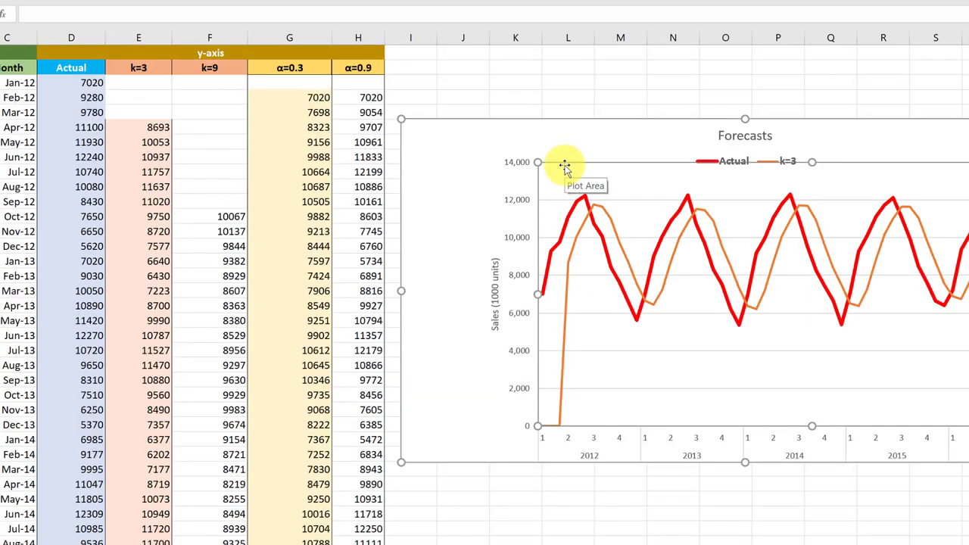
Clear the Jan-12, Feb-12 and Mar-12 cells in the k=3 column
{"action": "left_click", "coordinate": [151, 82]}
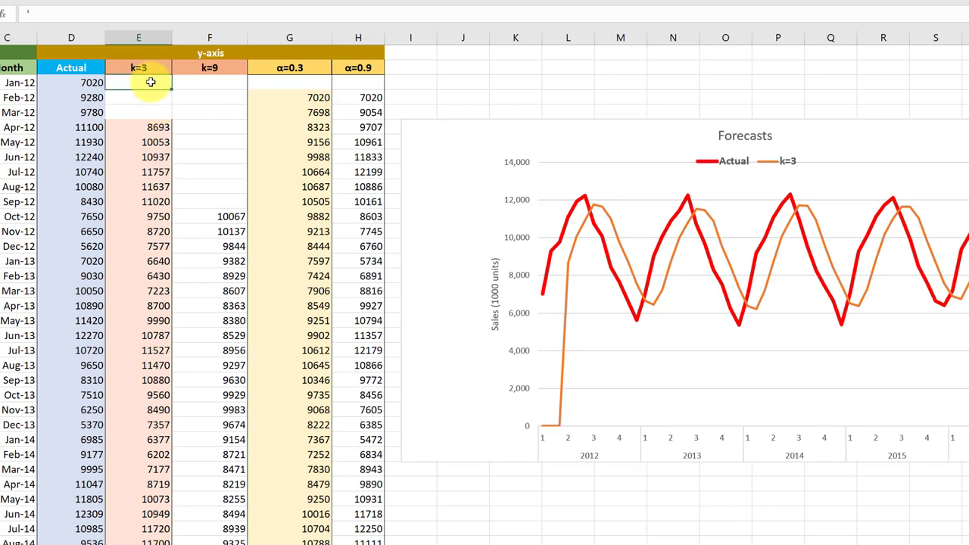
{"action": "key", "text": "Delete"}
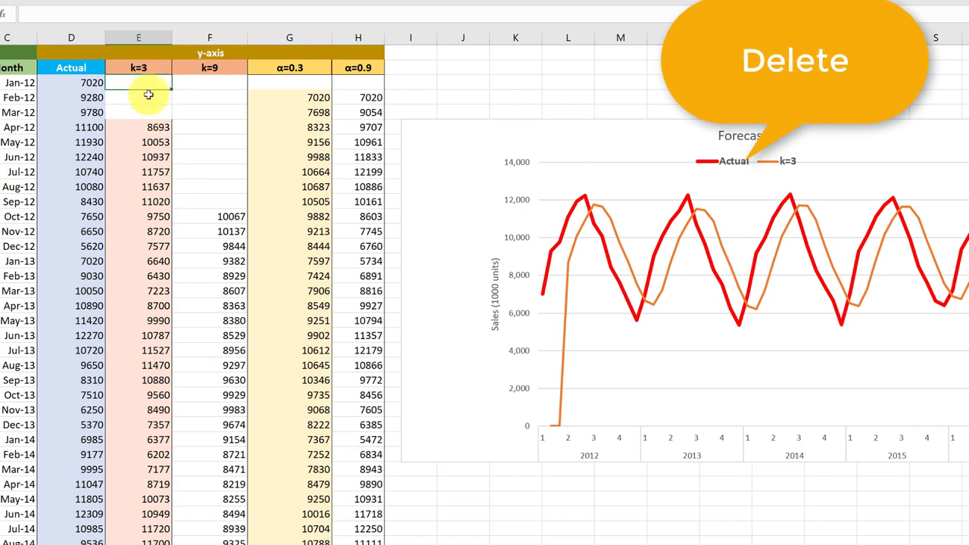
{"action": "left_click", "coordinate": [148, 94]}
{"action": "key", "text": "Delete"}
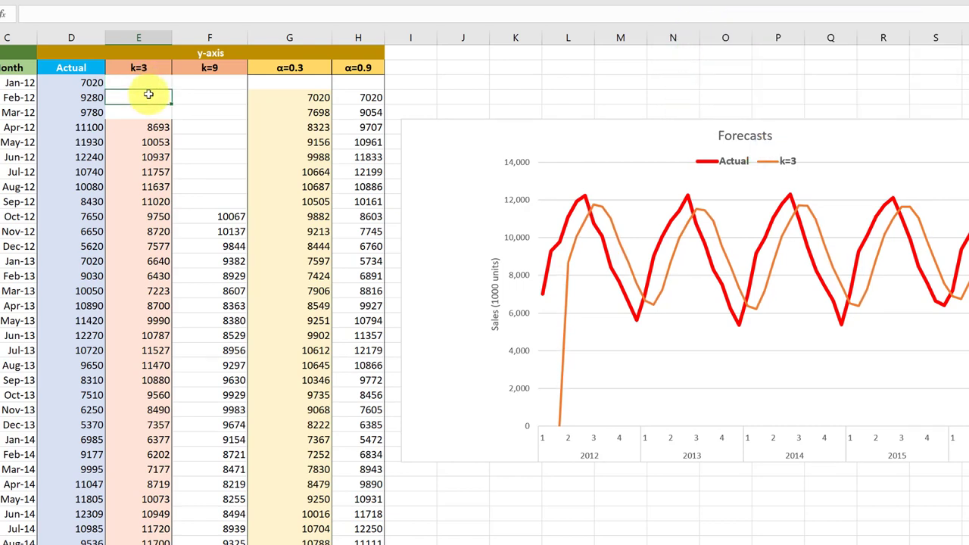
{"action": "left_click", "coordinate": [147, 112]}
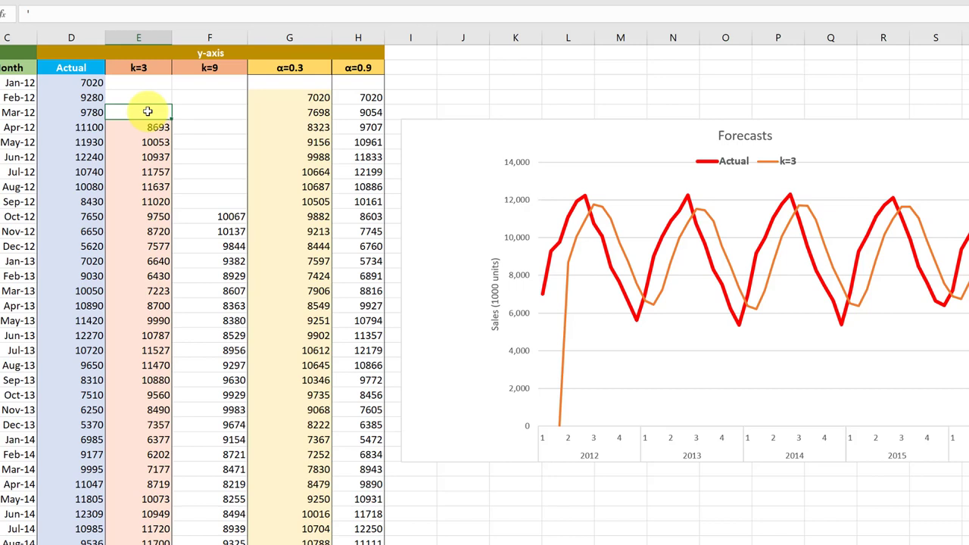
{"action": "key", "text": "Delete"}
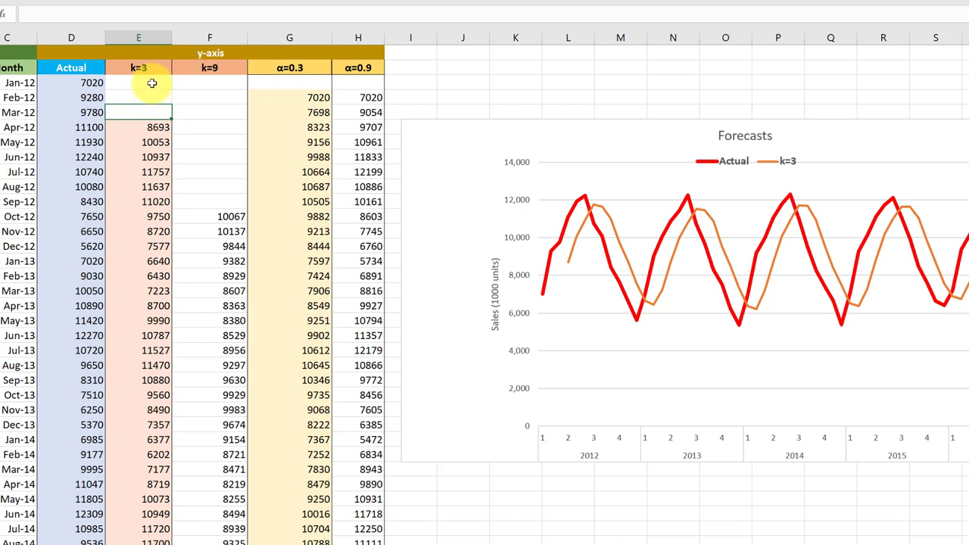
Enter =NA() in the Jan-12 k=3 cell E4 and fill it down through Mar-12
{"action": "left_click", "coordinate": [152, 83]}
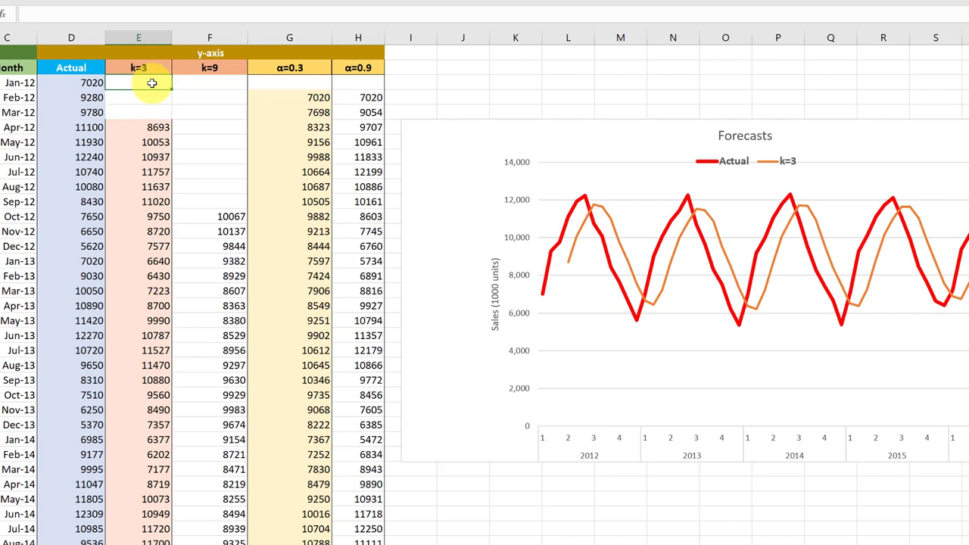
{"action": "type", "text": "="}
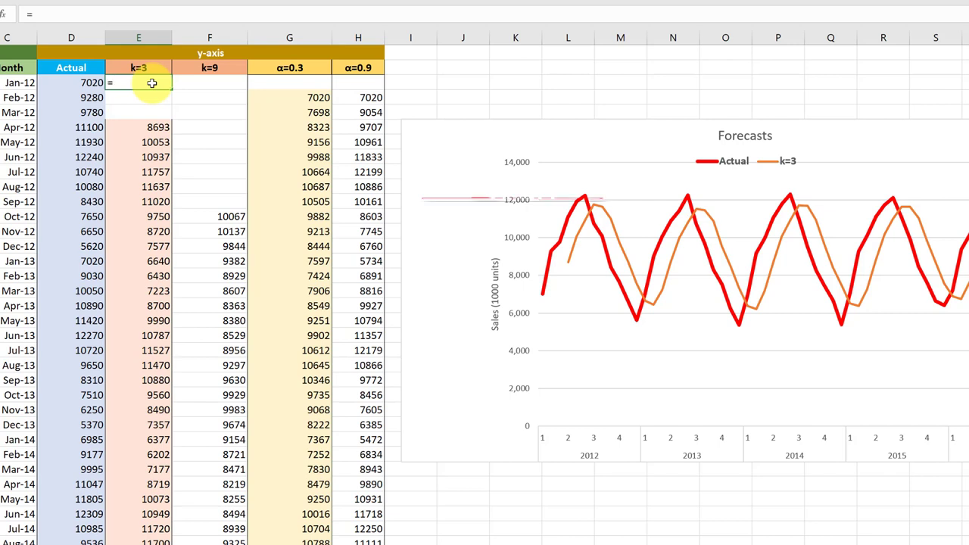
{"action": "type", "text": "na"}
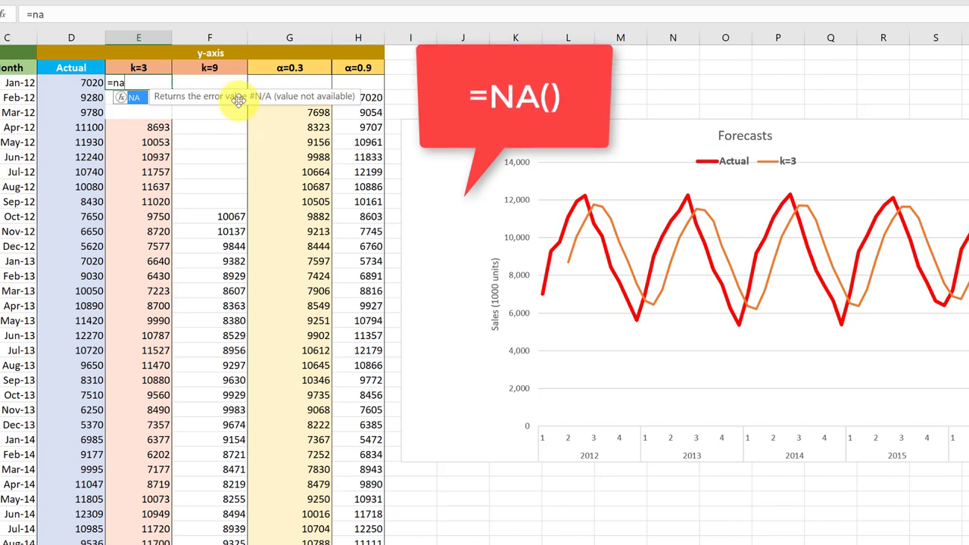
{"action": "double_click", "coordinate": [140, 100]}
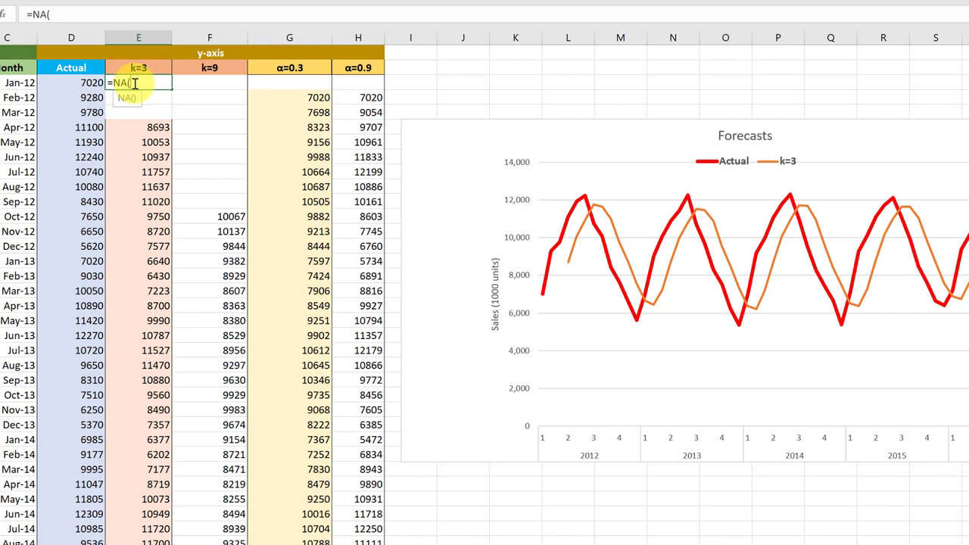
{"action": "type", "text": ")"}
{"action": "key", "text": "Return"}
{"action": "left_click", "coordinate": [133, 82]}
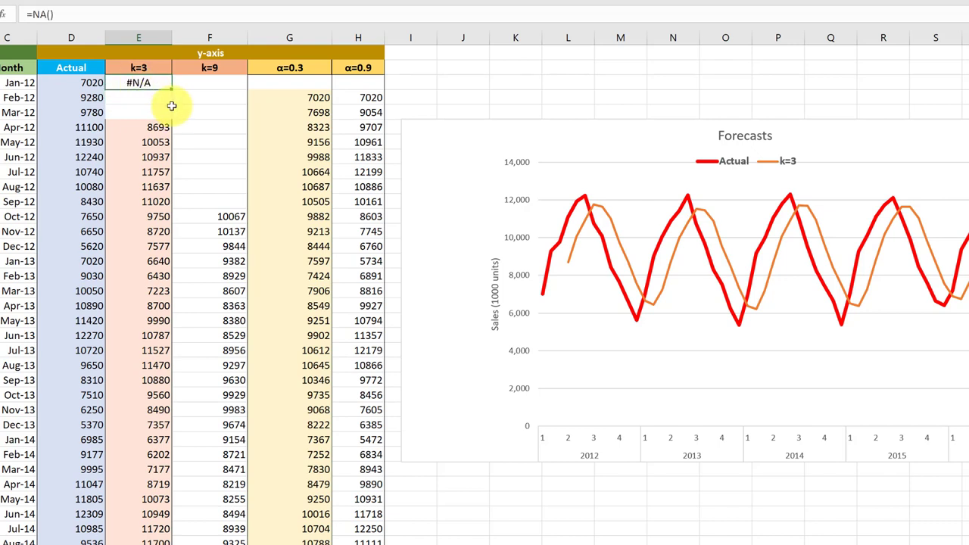
{"action": "left_click_drag", "start_coordinate": [168, 103], "coordinate": [168, 117]}
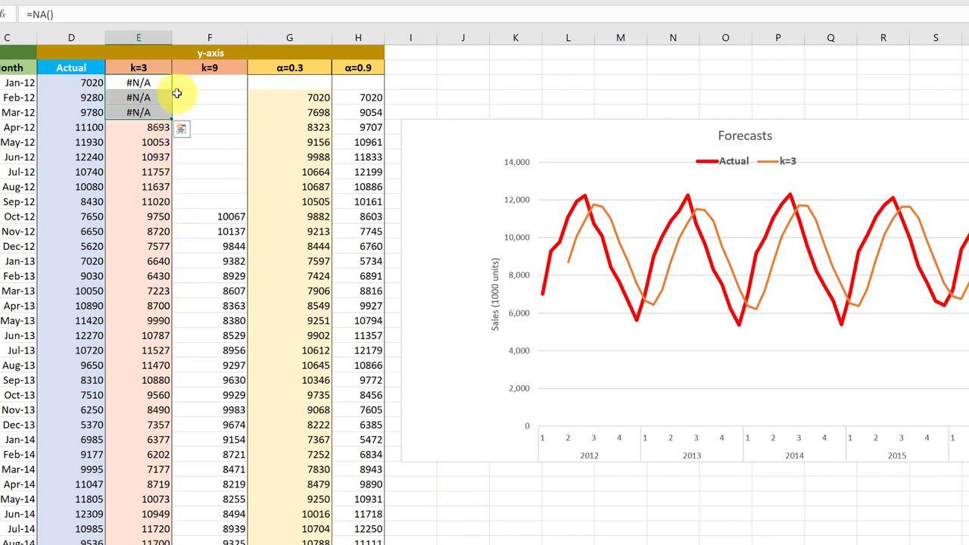
{"action": "key", "text": "Escape"}
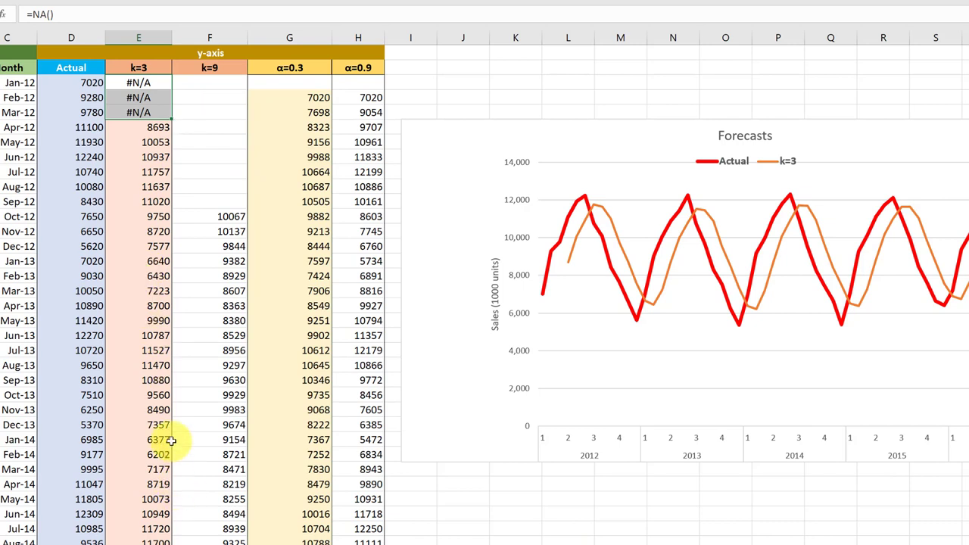
{"action": "key", "text": "ctrl+v"}
{"action": "key", "text": "Escape"}
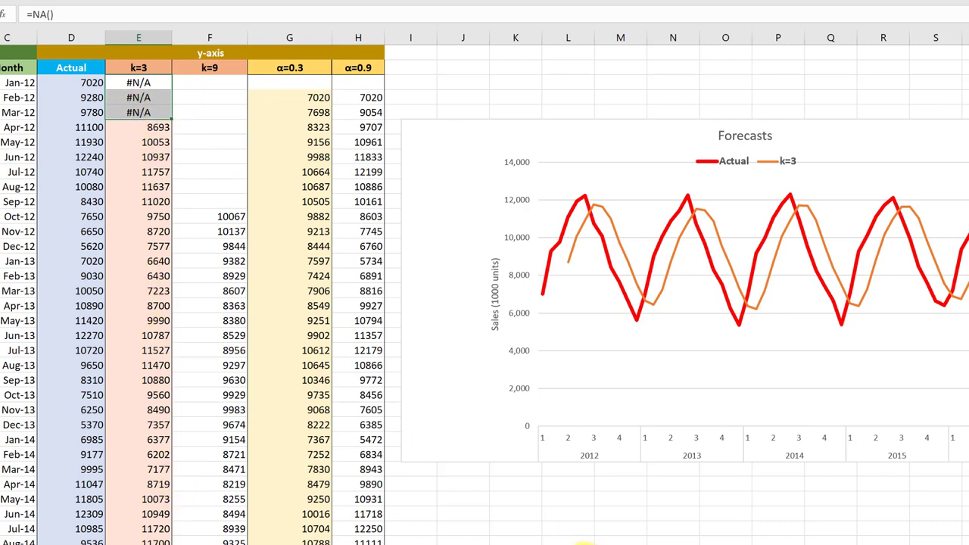
Turn on 'Show #N/A as an empty cell' in the Forecasts chart's hidden and empty cell settings
{"action": "left_click", "coordinate": [583, 537]}
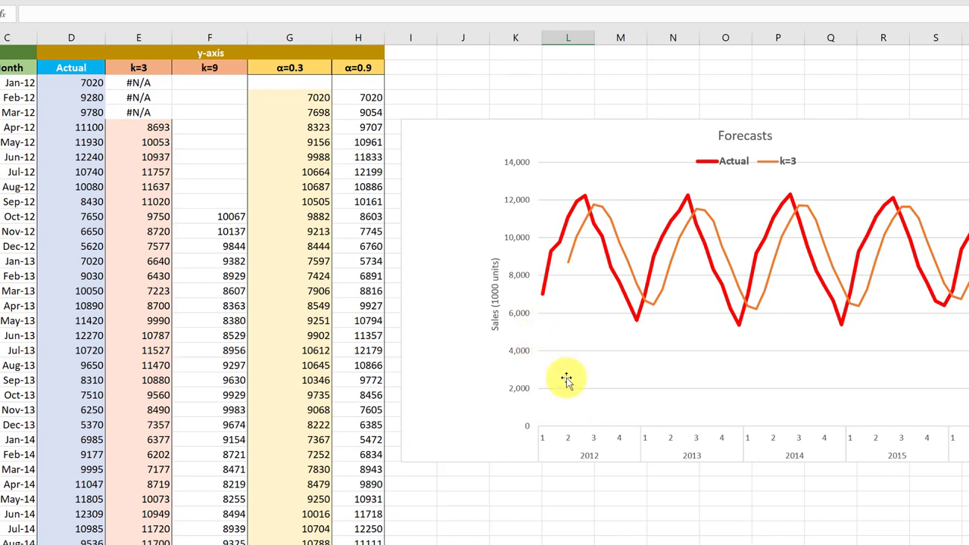
{"action": "left_click", "coordinate": [595, 332]}
{"action": "right_click", "coordinate": [594, 332]}
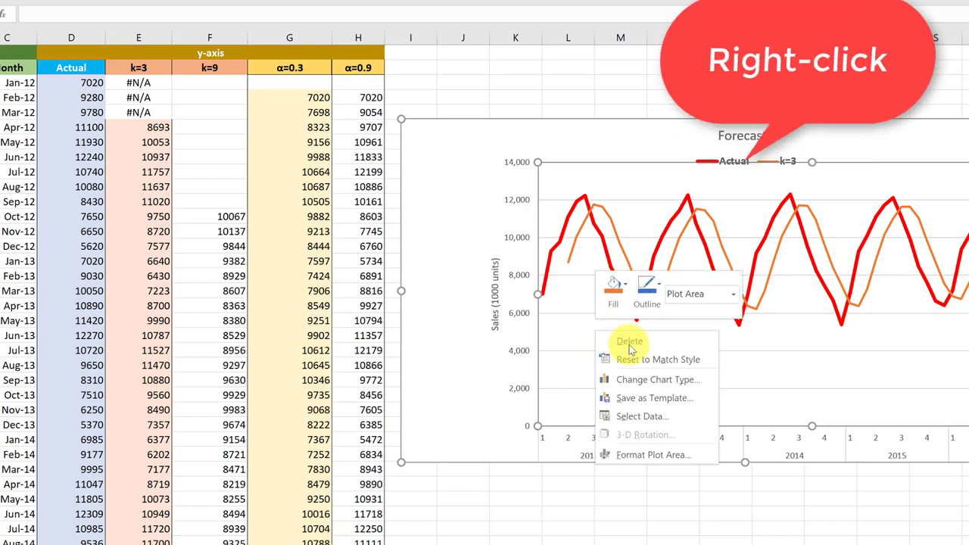
{"action": "left_click", "coordinate": [647, 419]}
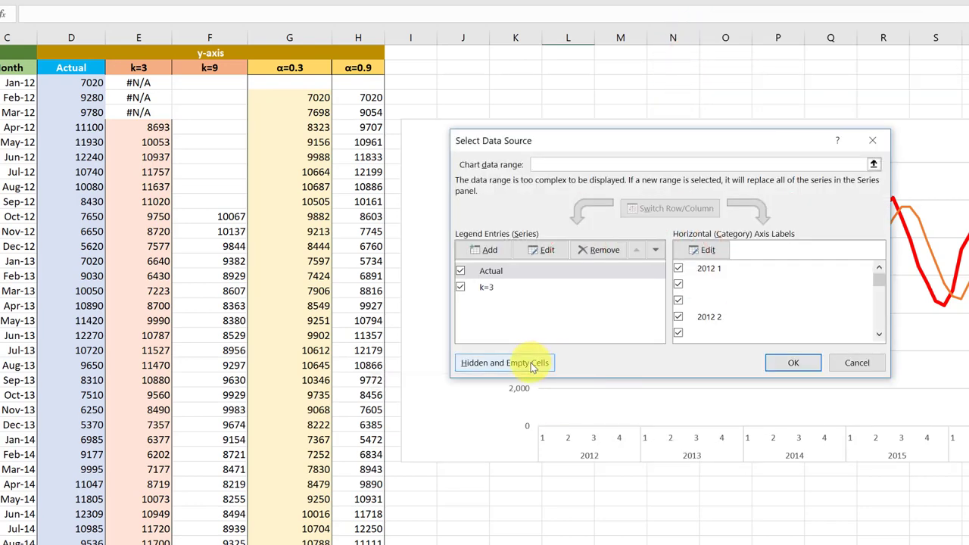
{"action": "left_click", "coordinate": [530, 363]}
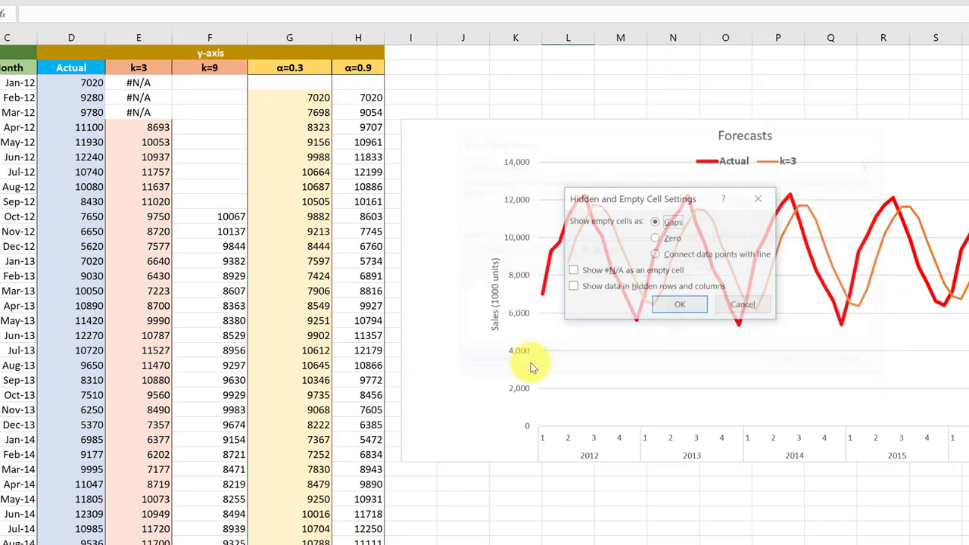
{"action": "left_click", "coordinate": [573, 272]}
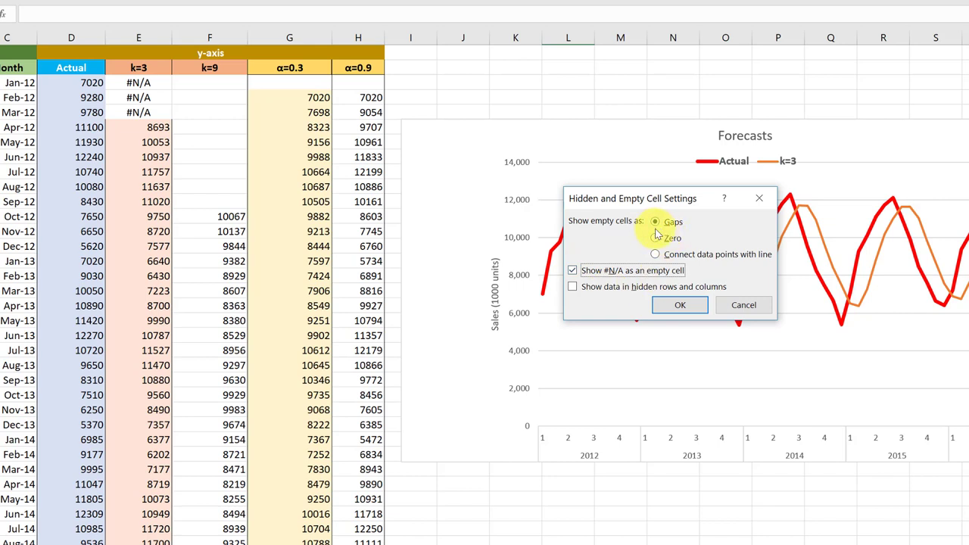
{"action": "left_click", "coordinate": [673, 305]}
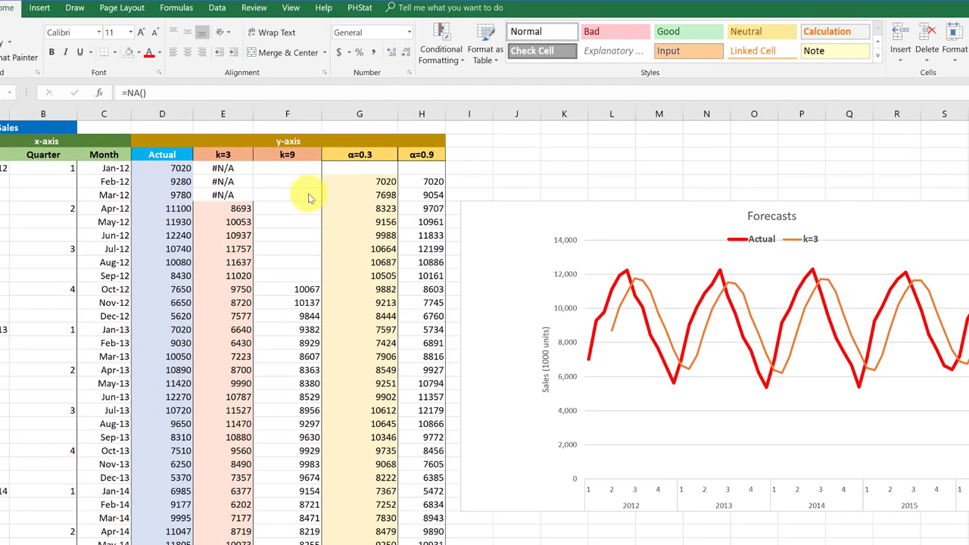
Copy the =NA() formula from the k=3 Jan-12 cell into the k=9 Jan-12 cell F4
{"action": "left_click", "coordinate": [225, 170]}
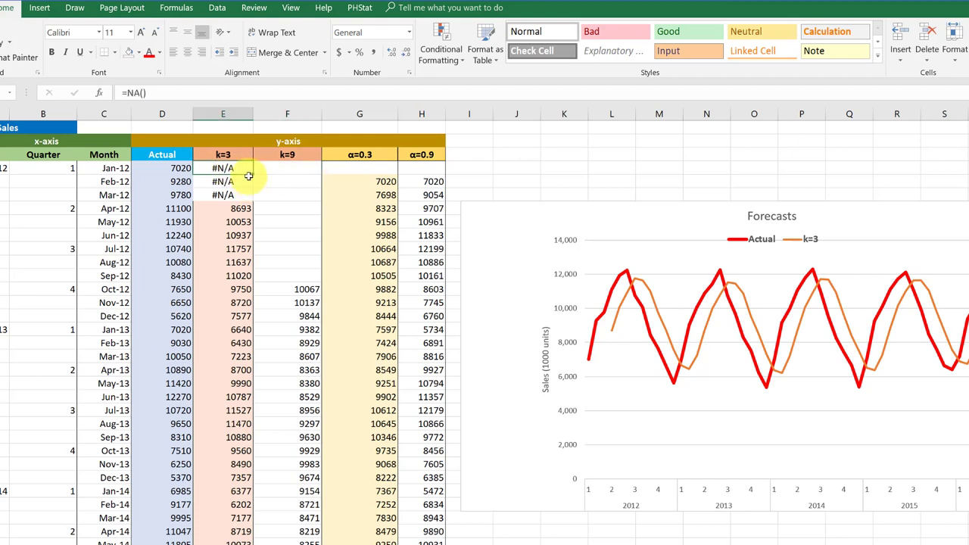
{"action": "mouse_move", "coordinate": [252, 175]}
{"action": "left_mouse_down"}
{"action": "mouse_move", "coordinate": [303, 174]}
{"action": "mouse_move", "coordinate": [313, 216]}
{"action": "mouse_move", "coordinate": [309, 282]}
{"action": "left_mouse_up"}
{"action": "left_click", "coordinate": [300, 169]}
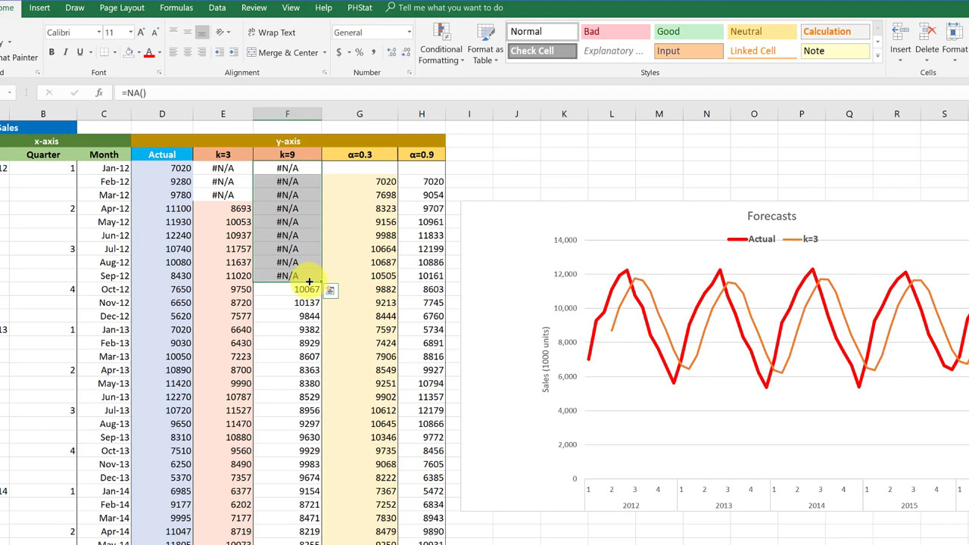
Add a k=9 series named from F3 with values F4:F64 to the Forecasts chart
{"action": "left_click", "coordinate": [702, 395]}
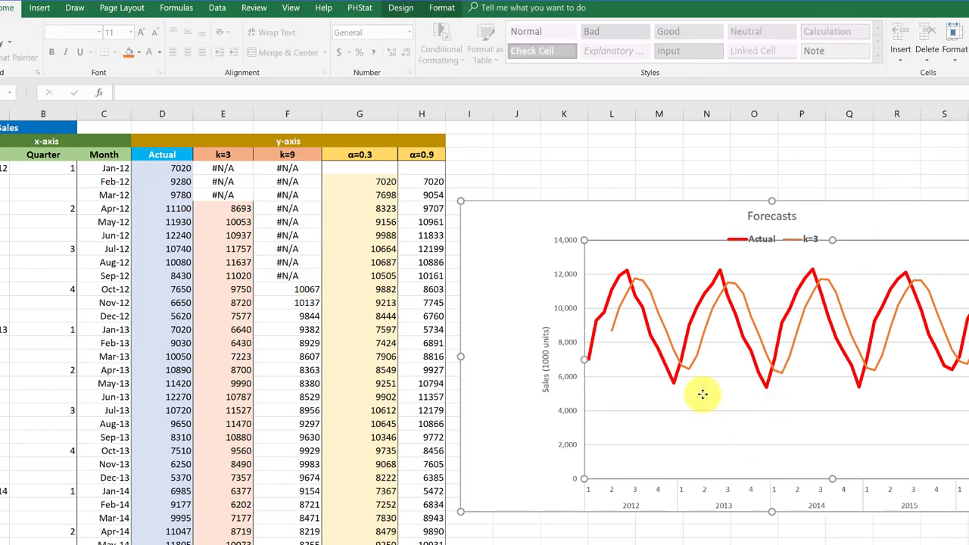
{"action": "right_click", "coordinate": [703, 393]}
{"action": "left_click", "coordinate": [740, 476]}
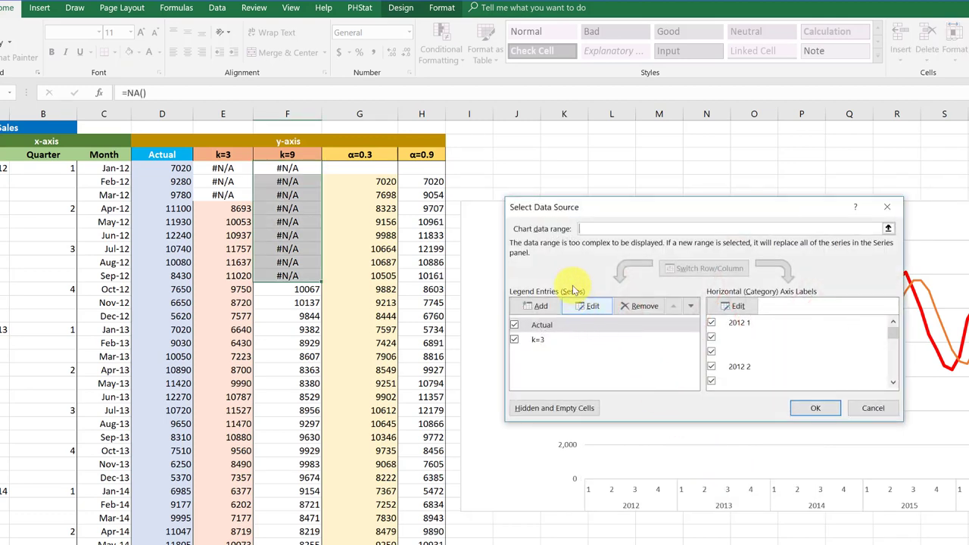
{"action": "left_click", "coordinate": [539, 306]}
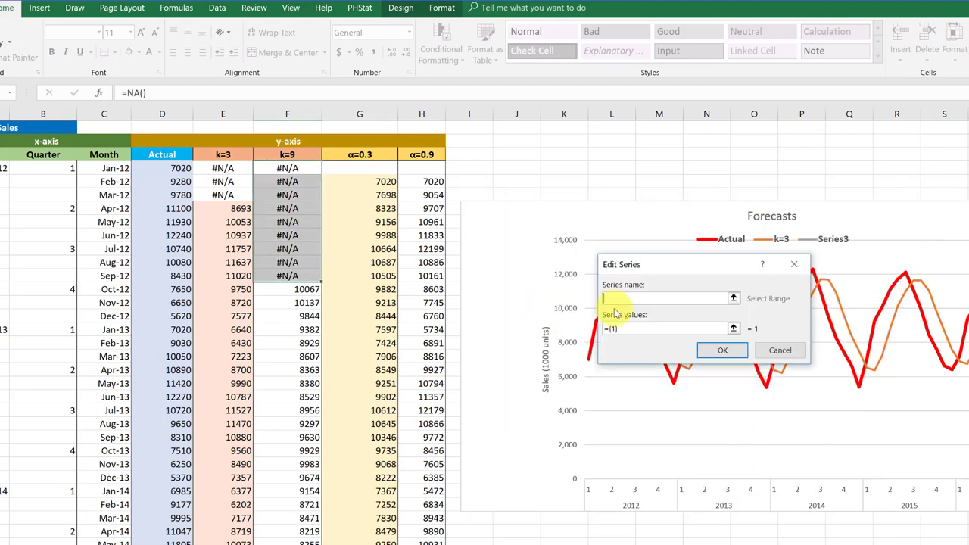
{"action": "left_click", "coordinate": [287, 154]}
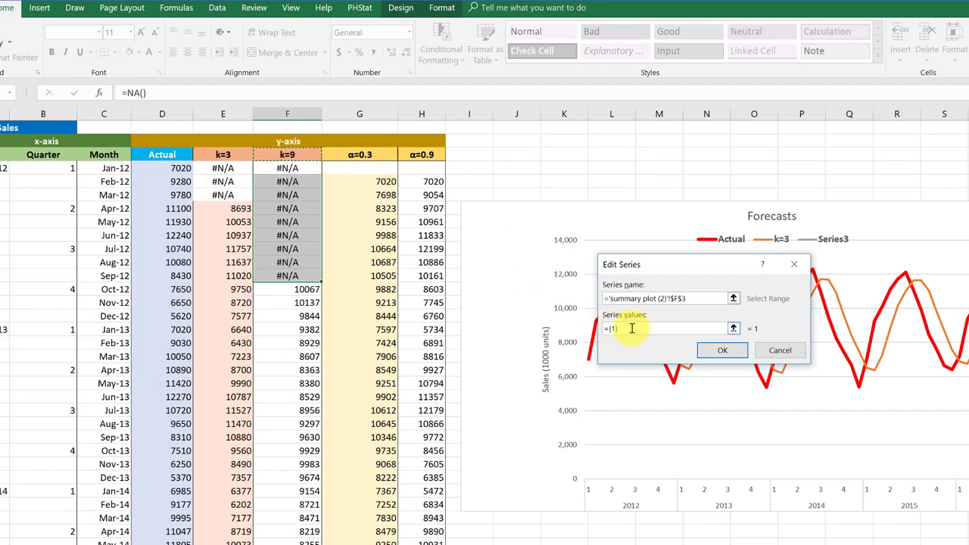
{"action": "left_click_drag", "start_coordinate": [634, 329], "coordinate": [603, 330]}
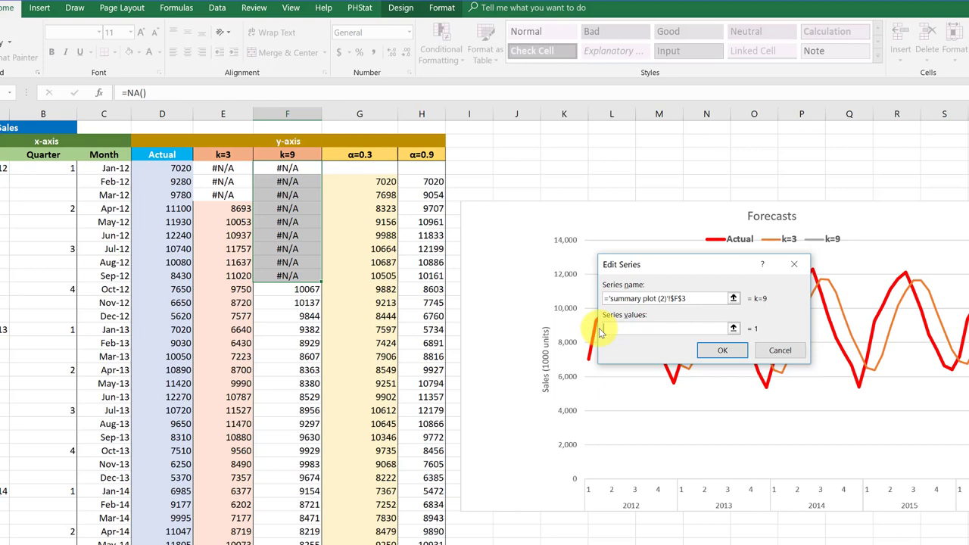
{"action": "key", "text": "BackSpace"}
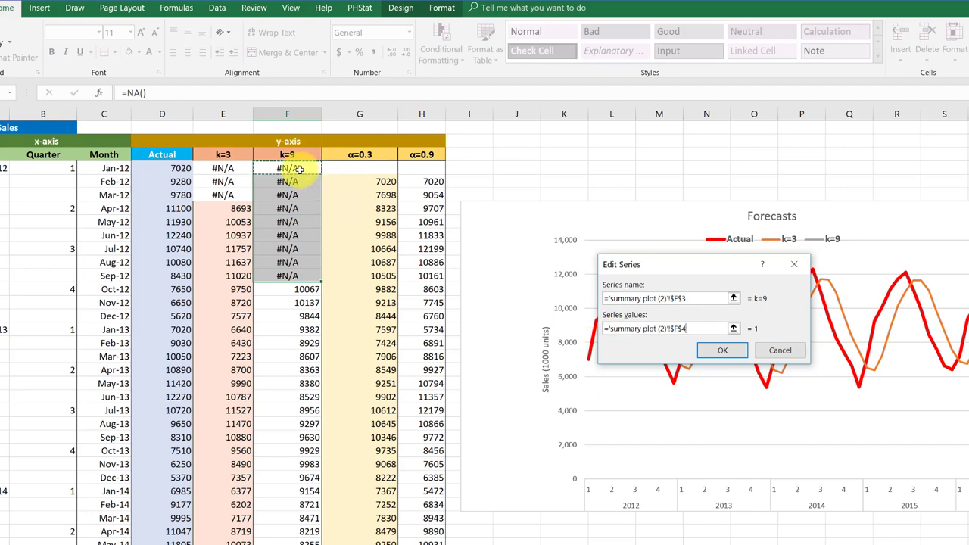
{"action": "left_click_drag", "start_coordinate": [299, 169], "coordinate": [335, 542]}
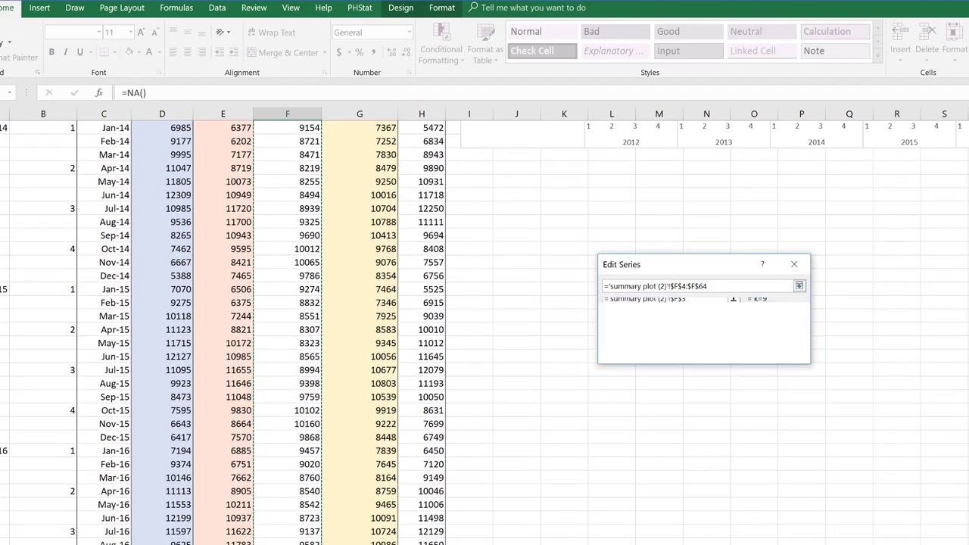
{"action": "left_click", "coordinate": [723, 351]}
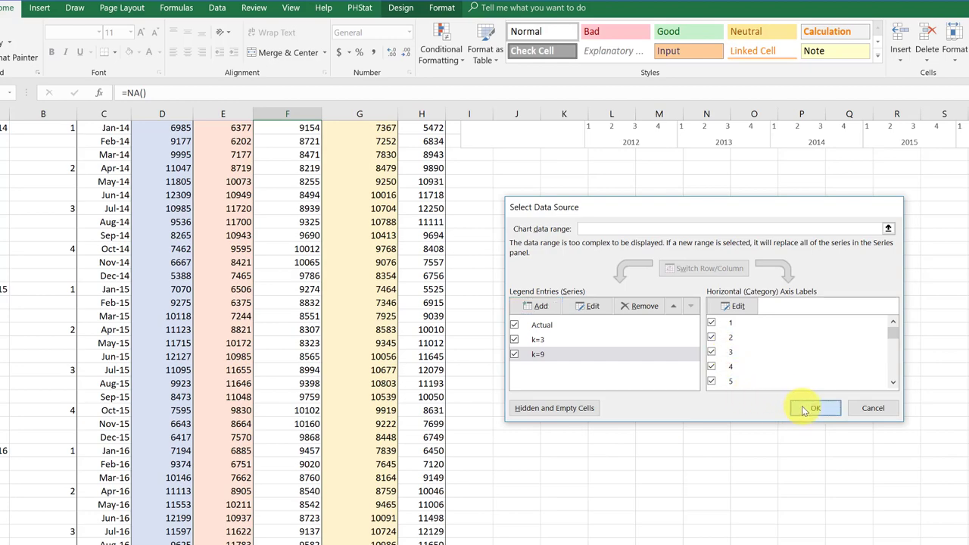
{"action": "left_click", "coordinate": [803, 409]}
{"action": "scroll", "coordinate": [804, 405], "scroll_direction": "up", "scroll_amount": 7}
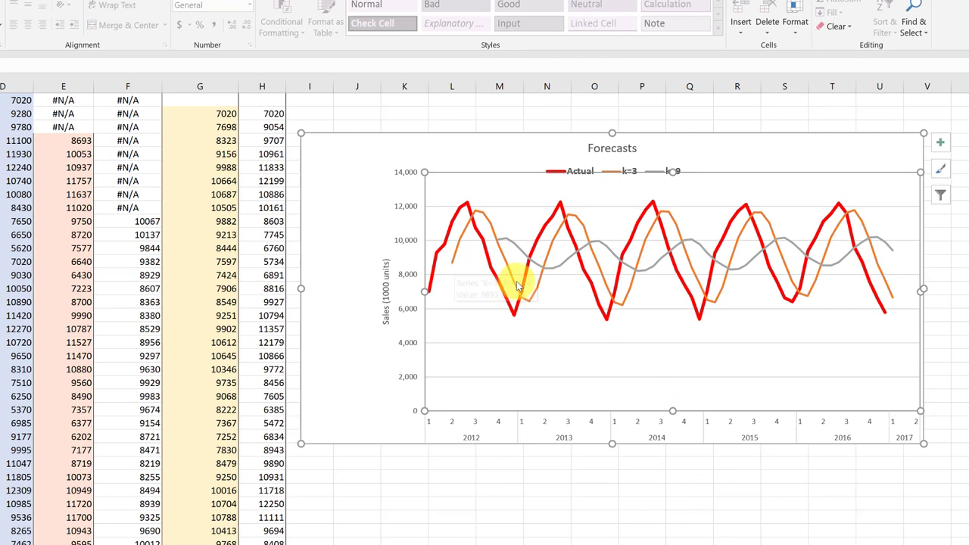
{"action": "left_click", "coordinate": [376, 402]}
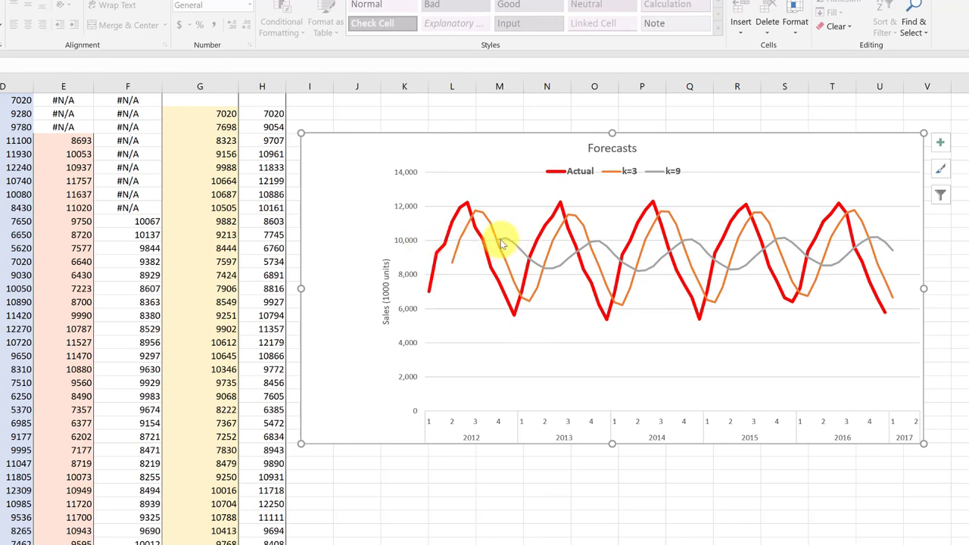
{"action": "mouse_move", "coordinate": [506, 301]}
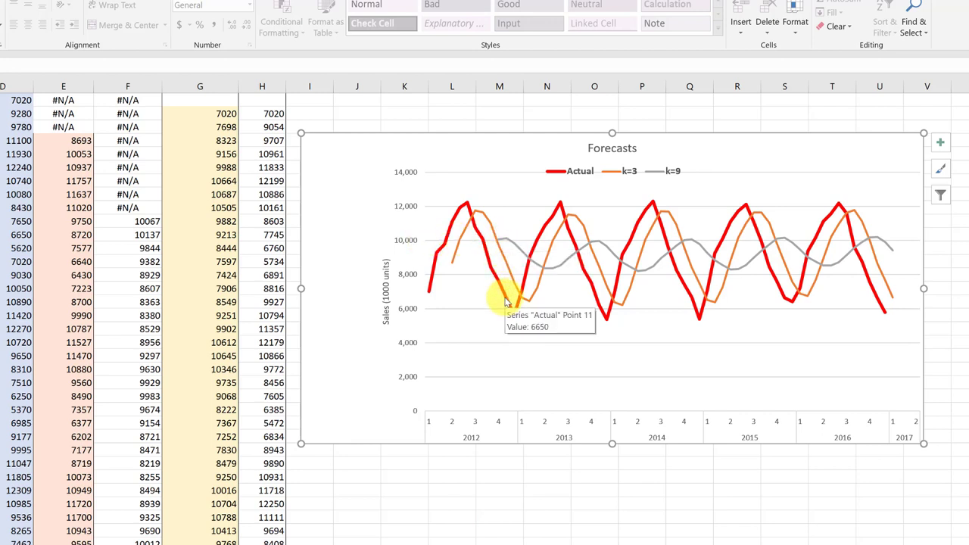